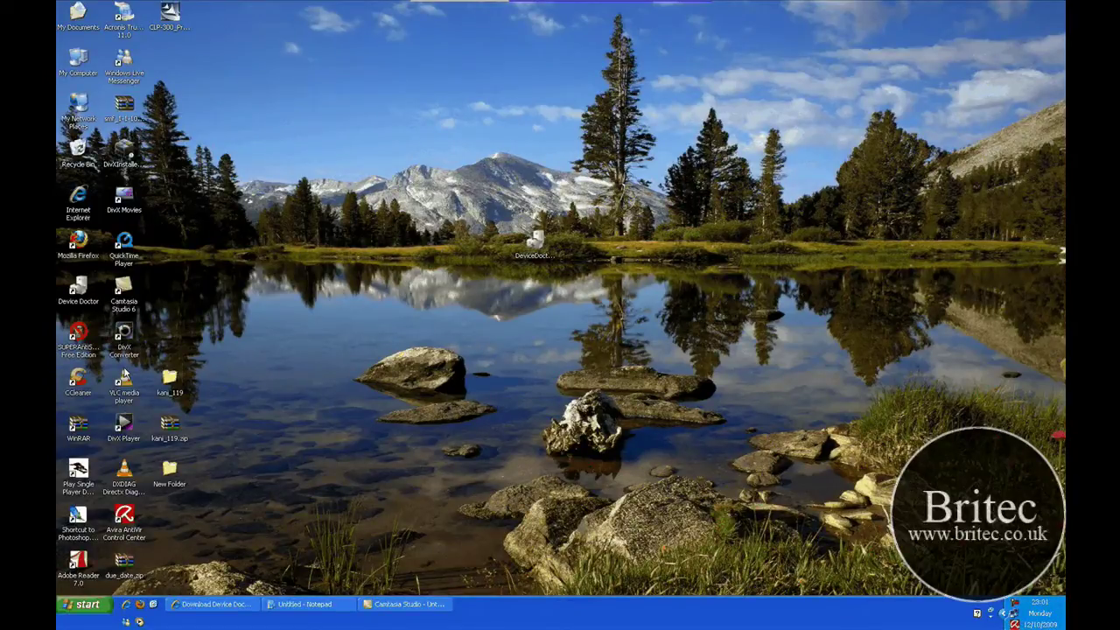
Restore Internet Explorer and go to the Device Doctor home page.
{"action": "left_click", "coordinate": [203, 604]}
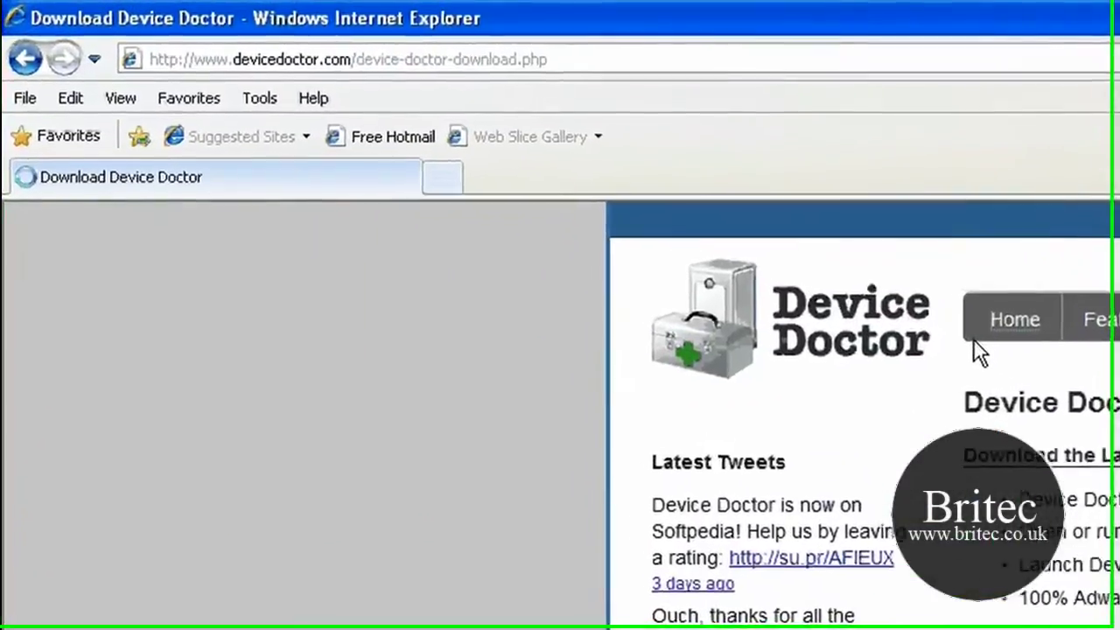
{"action": "left_click", "coordinate": [481, 147]}
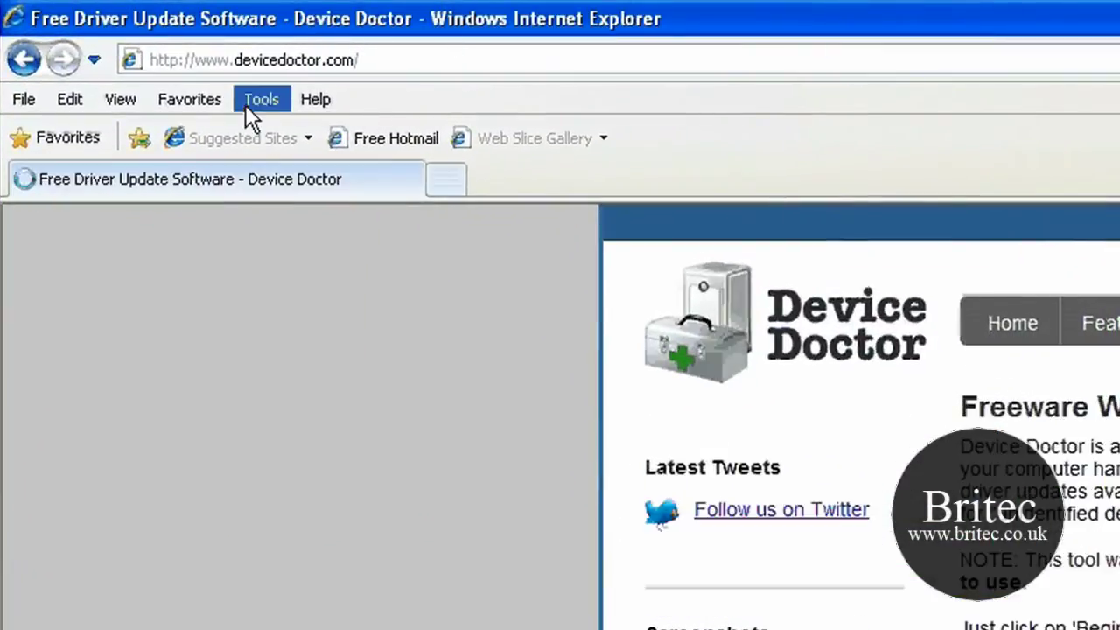
{"action": "left_click", "coordinate": [277, 61]}
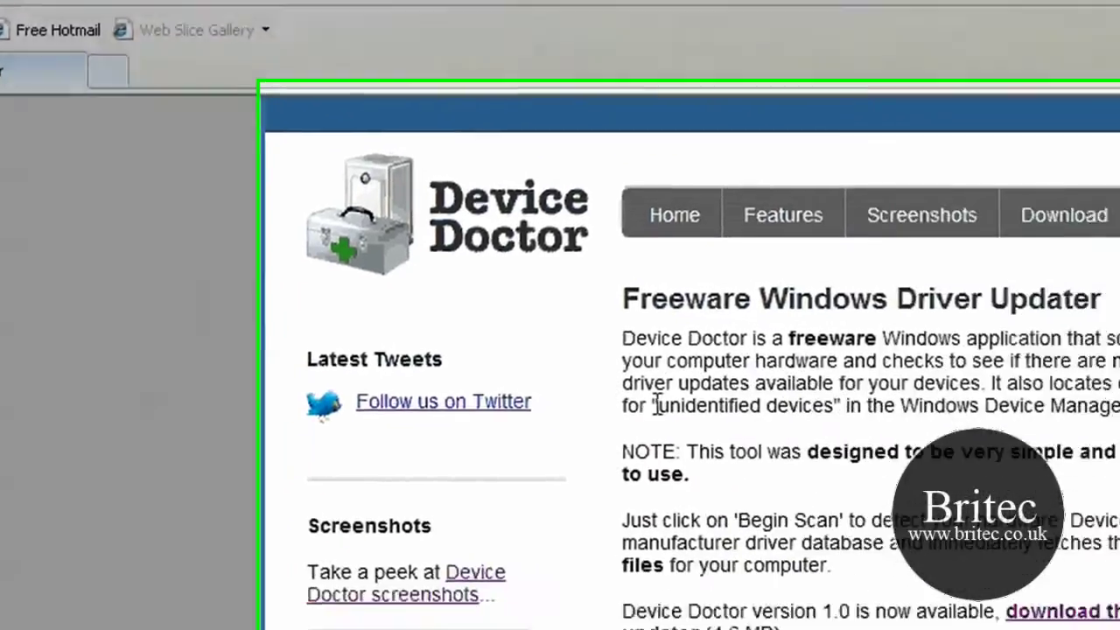
Highlight the 'unidentified devices' phrase and the 4.6 MB file size, then scroll through the page.
{"action": "left_click_drag", "start_coordinate": [656, 405], "coordinate": [761, 406]}
{"action": "left_click_drag", "start_coordinate": [499, 322], "coordinate": [679, 331]}
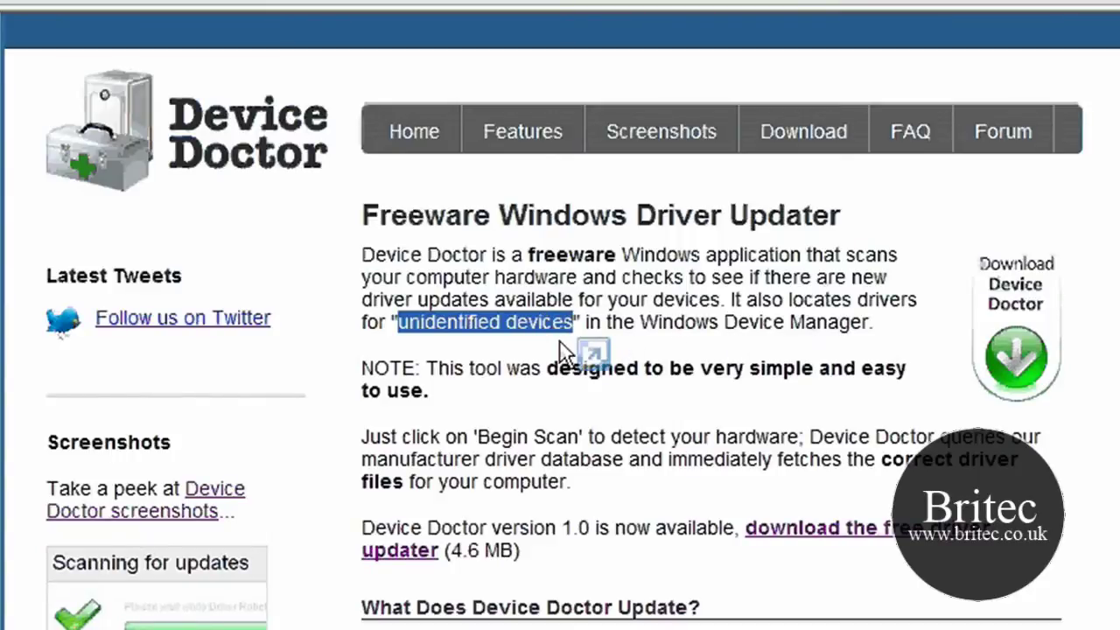
{"action": "left_click", "coordinate": [483, 359]}
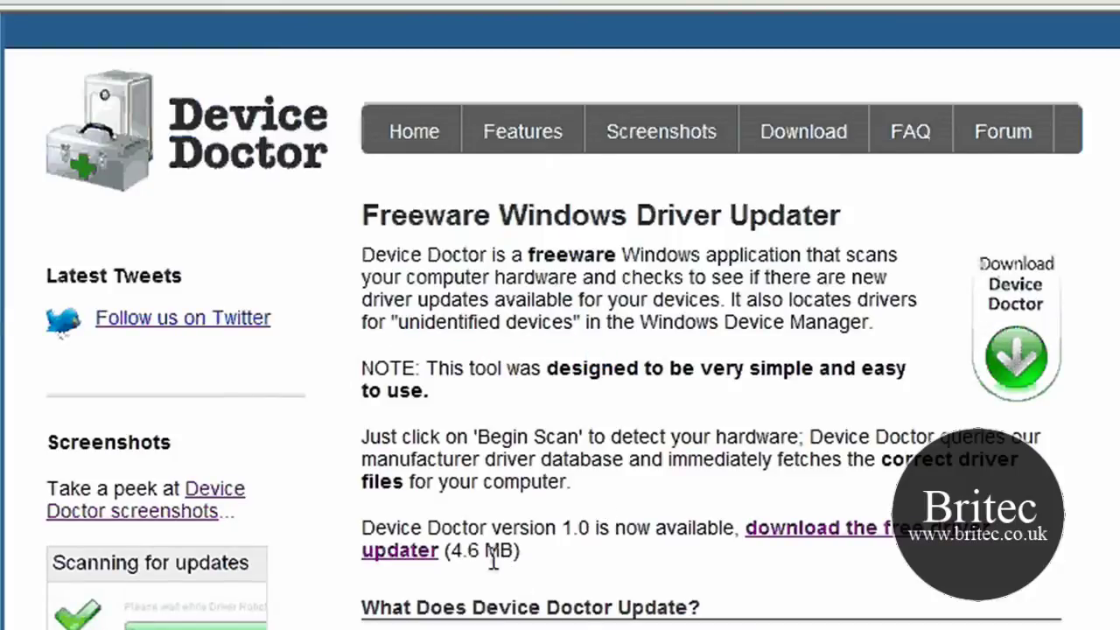
{"action": "left_click_drag", "start_coordinate": [516, 549], "coordinate": [451, 560]}
{"action": "scroll", "coordinate": [718, 600], "scroll_direction": "down", "scroll_amount": 7}
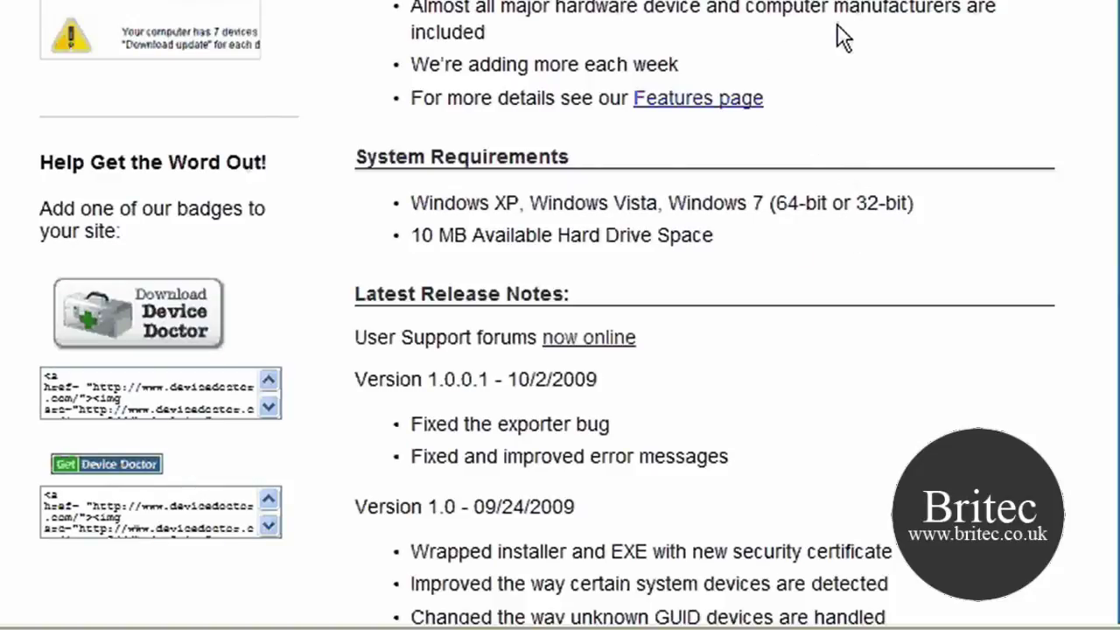
{"action": "scroll", "coordinate": [837, 25], "scroll_direction": "up", "scroll_amount": 4}
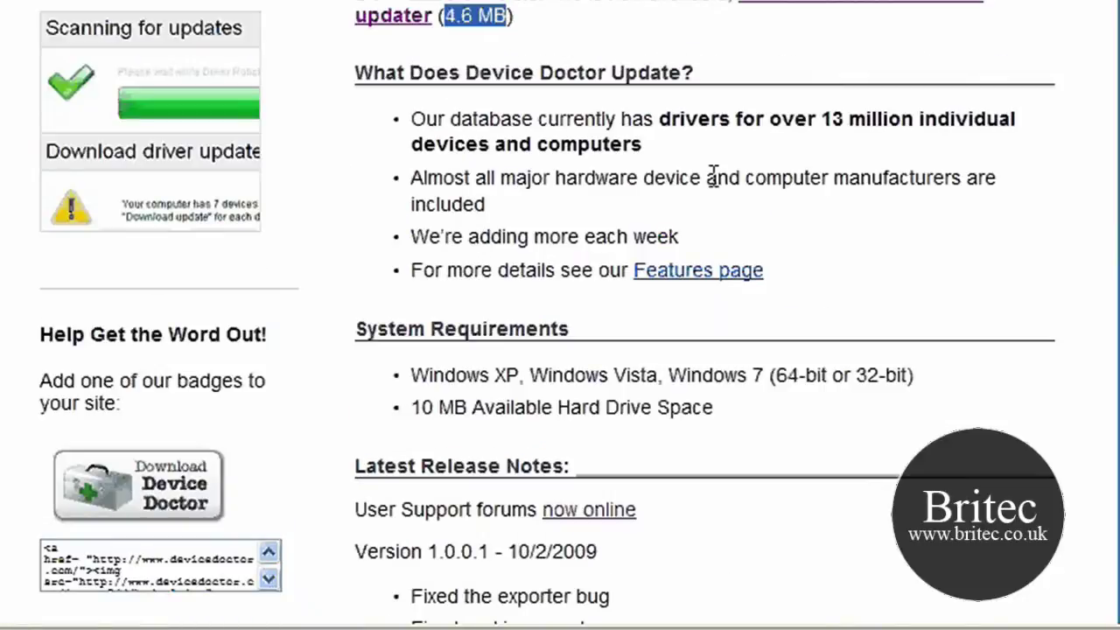
{"action": "scroll", "coordinate": [711, 188], "scroll_direction": "down", "scroll_amount": 5}
{"action": "scroll", "coordinate": [847, 248], "scroll_direction": "down", "scroll_amount": 5}
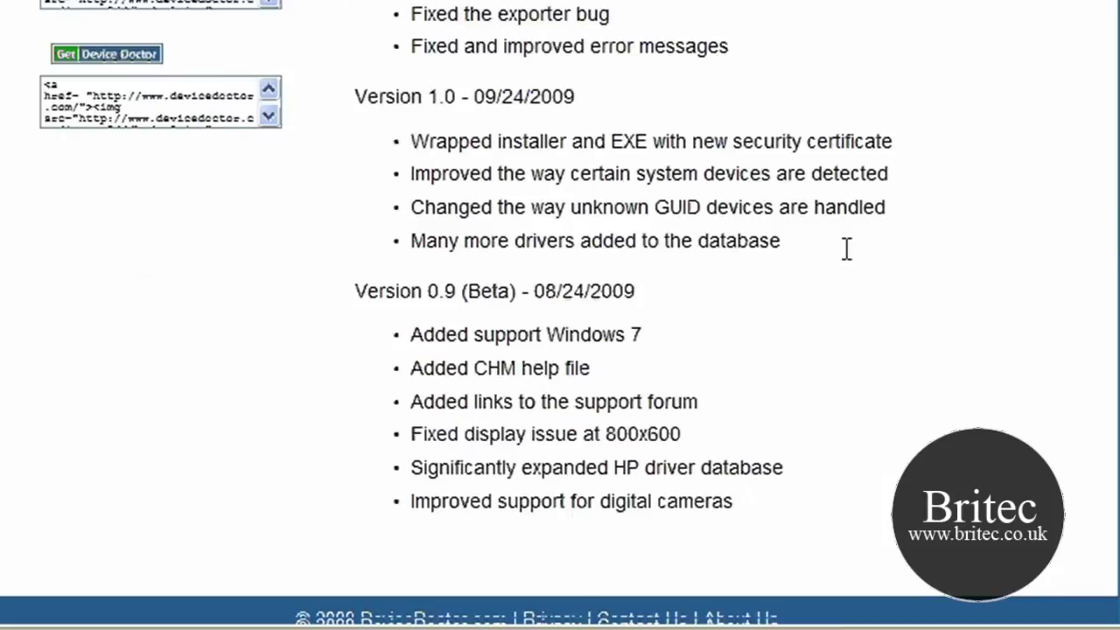
{"action": "scroll", "coordinate": [739, 293], "scroll_direction": "up", "scroll_amount": 5}
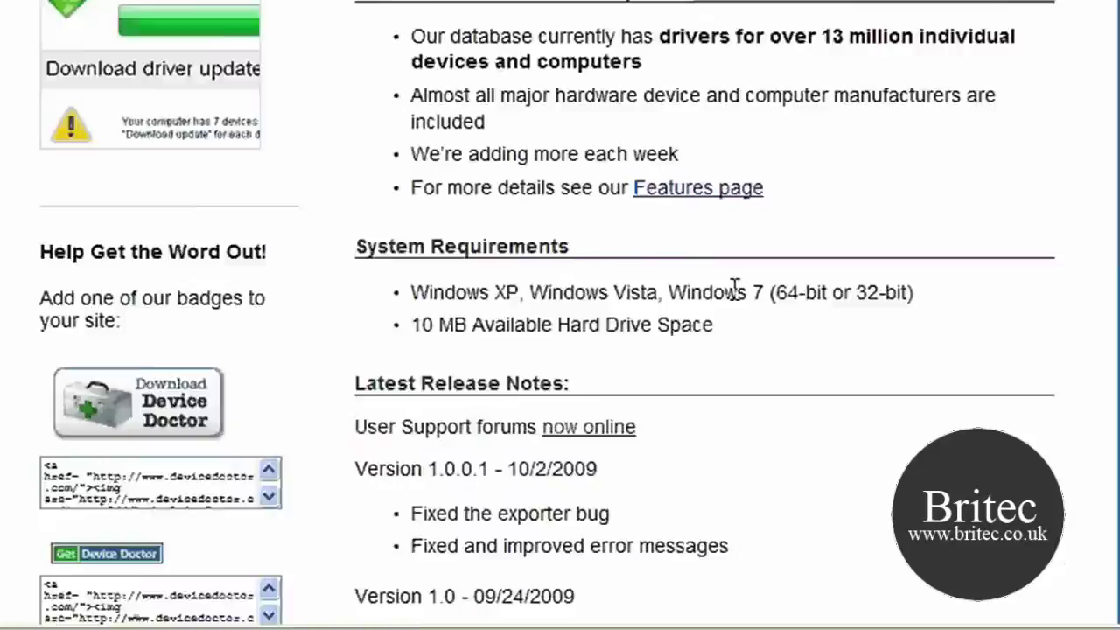
{"action": "scroll", "coordinate": [592, 332], "scroll_direction": "up", "scroll_amount": 7}
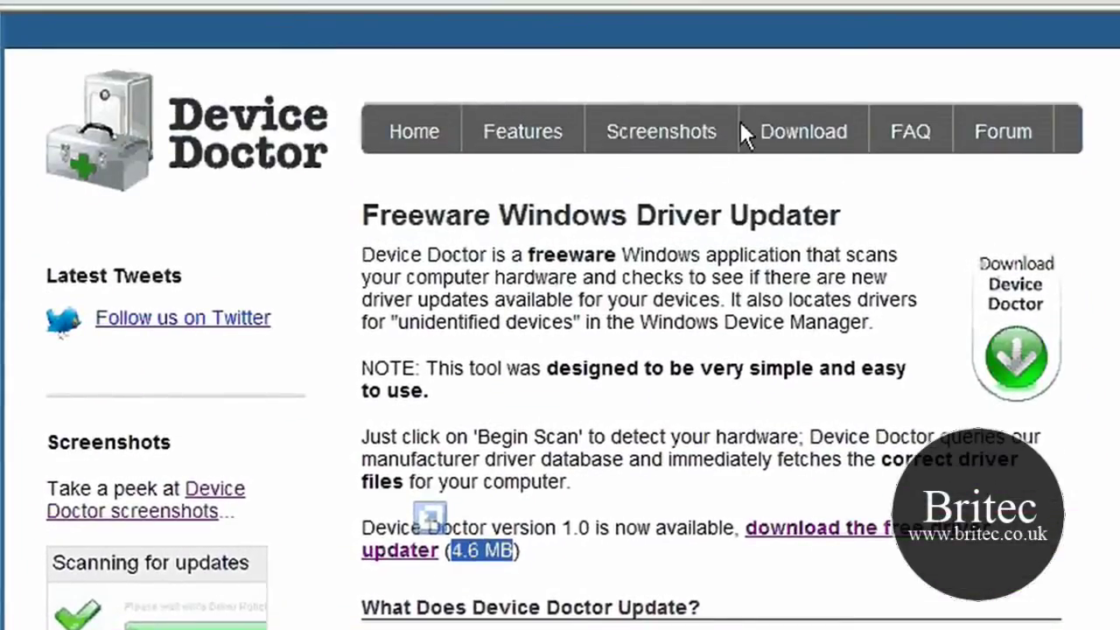
Open the Download page, start downloading DeviceDoctor_Setup.exe, and dismiss the security warning.
{"action": "left_click", "coordinate": [801, 135]}
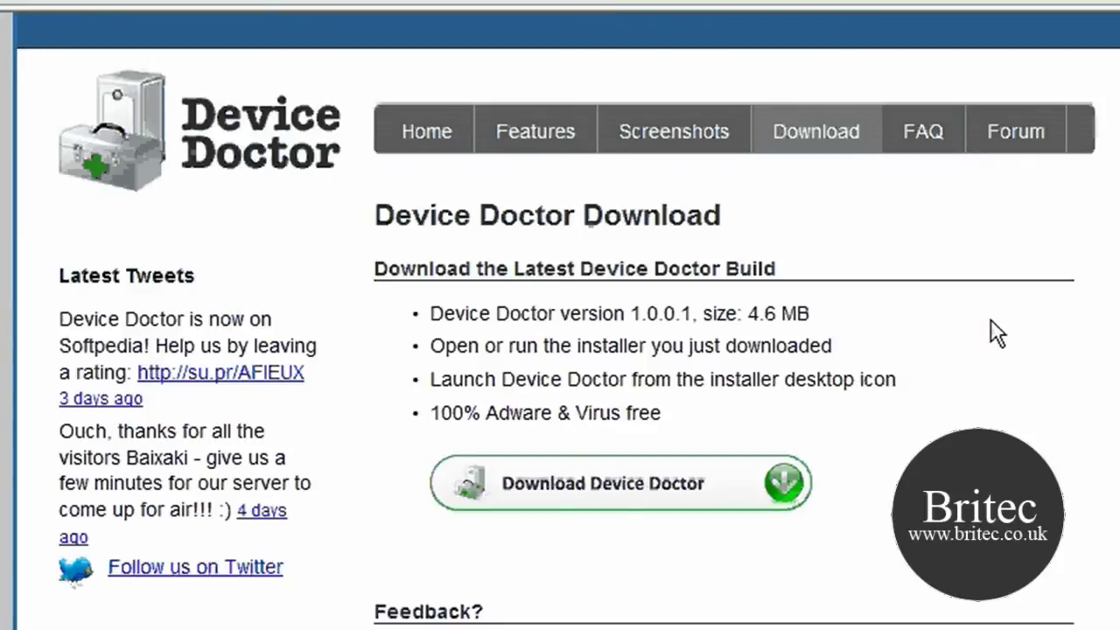
{"action": "left_click", "coordinate": [604, 500]}
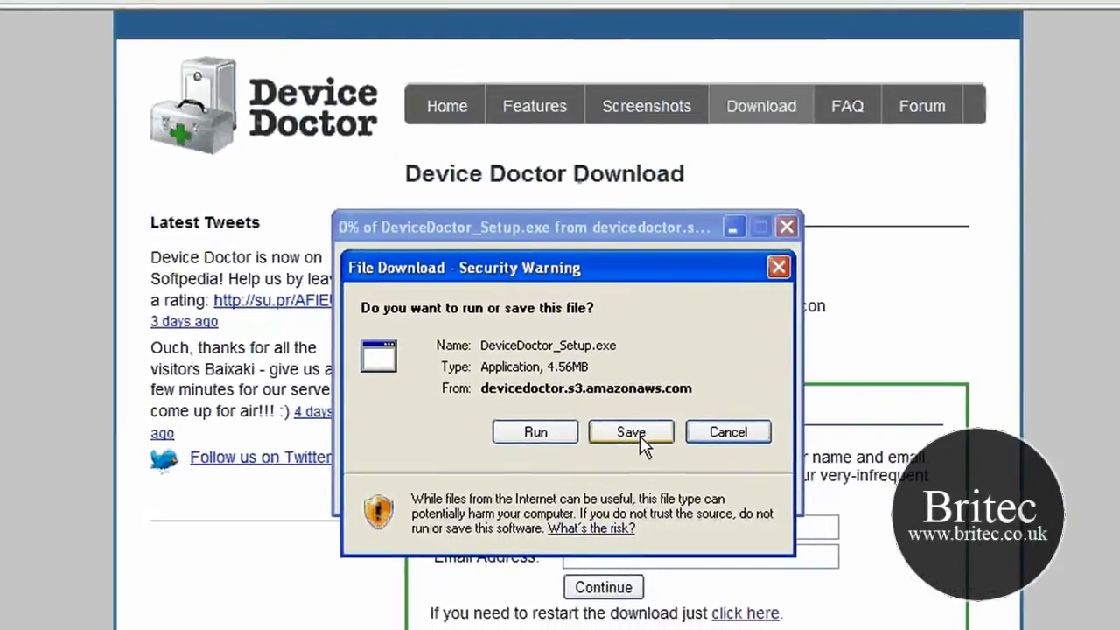
{"action": "left_click", "coordinate": [777, 267]}
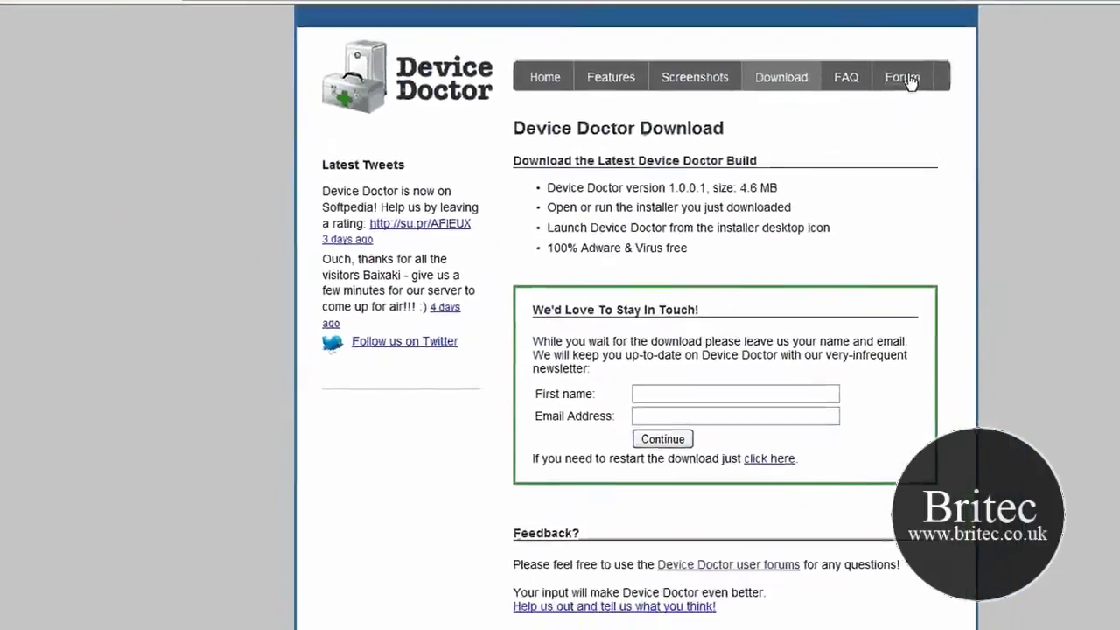
Go to the Device Doctor forum and scroll down its page.
{"action": "left_click", "coordinate": [908, 79]}
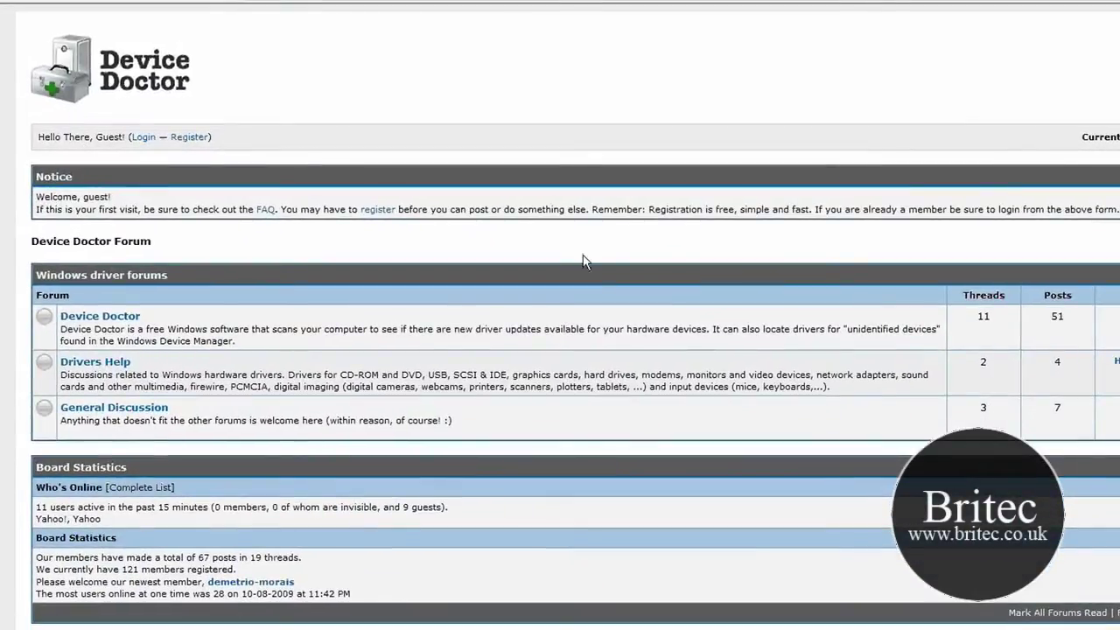
{"action": "scroll", "coordinate": [577, 252], "scroll_direction": "down", "scroll_amount": 2}
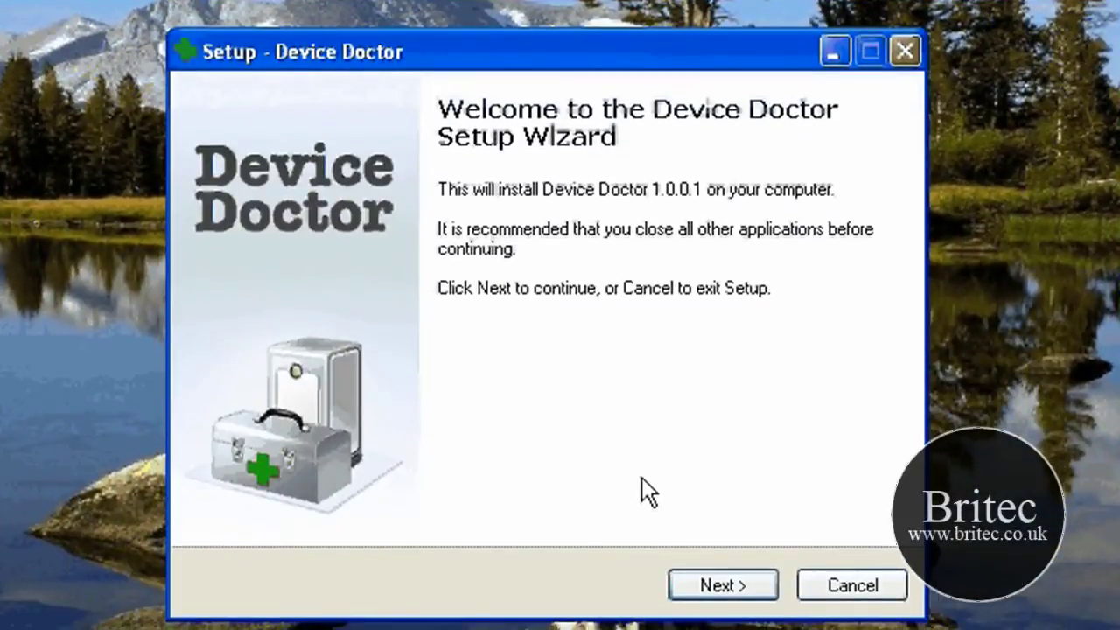
Move past the welcome page and enable both anonymous logs and automatic update installation.
{"action": "left_click", "coordinate": [722, 585]}
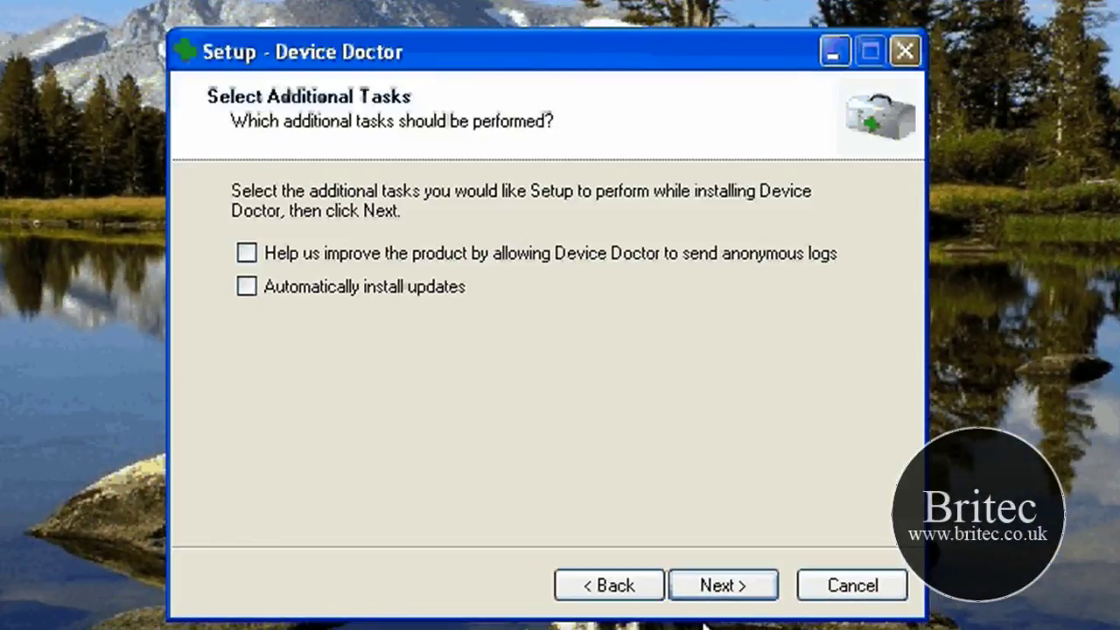
{"action": "left_click", "coordinate": [246, 253]}
{"action": "left_click", "coordinate": [246, 286]}
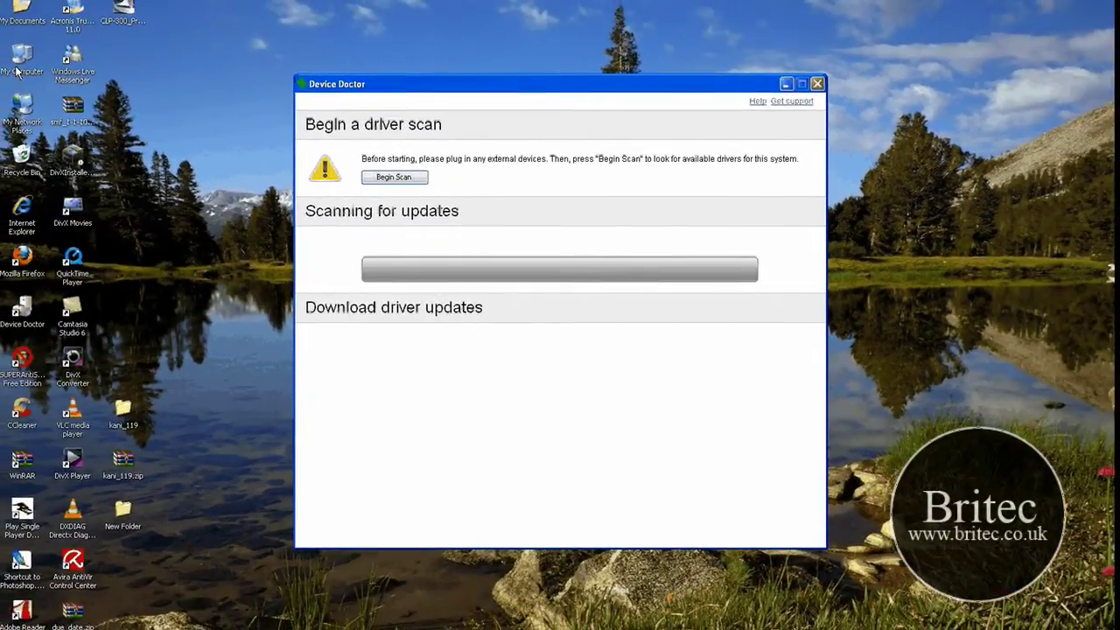
Open System Properties for My Computer and show its Hardware settings.
{"action": "right_click", "coordinate": [18, 54]}
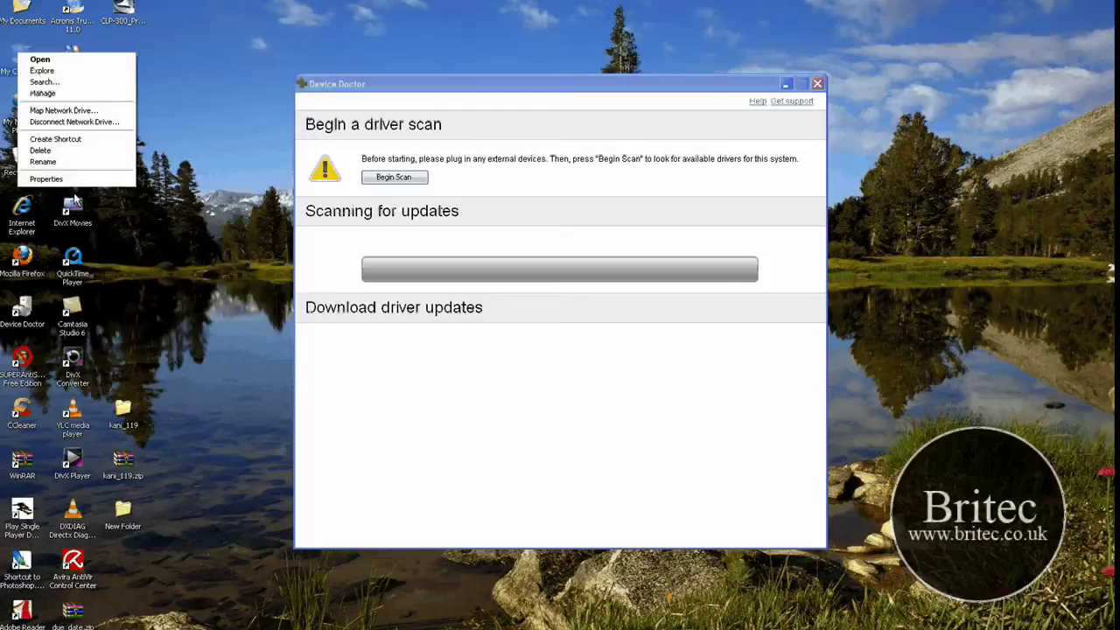
{"action": "left_click", "coordinate": [70, 178]}
{"action": "left_click_drag", "start_coordinate": [223, 80], "coordinate": [602, 173]}
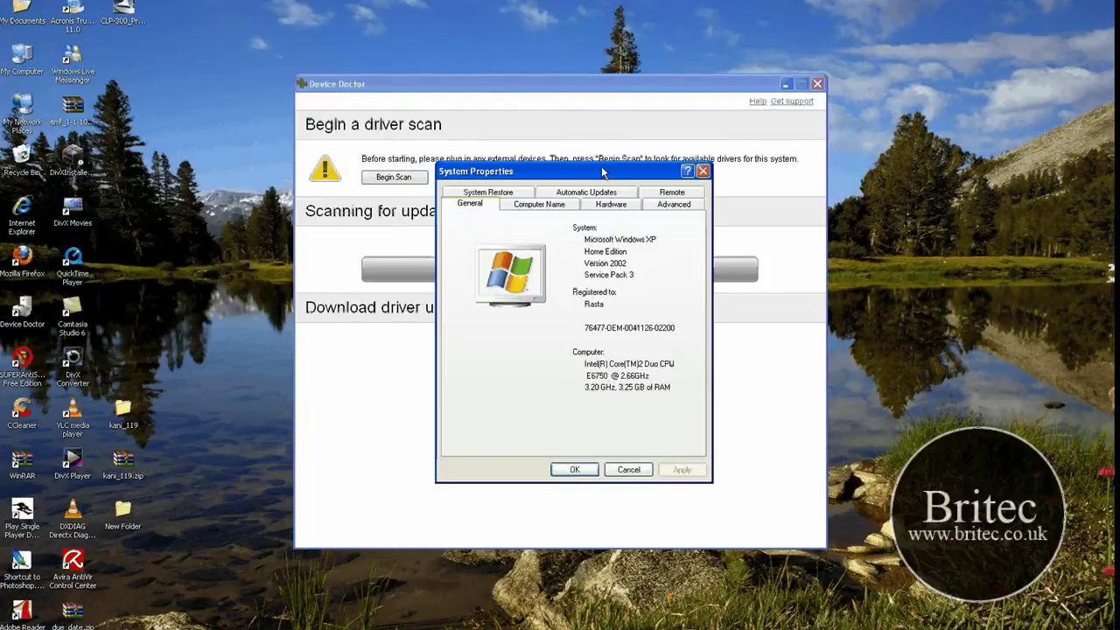
{"action": "left_click", "coordinate": [611, 204]}
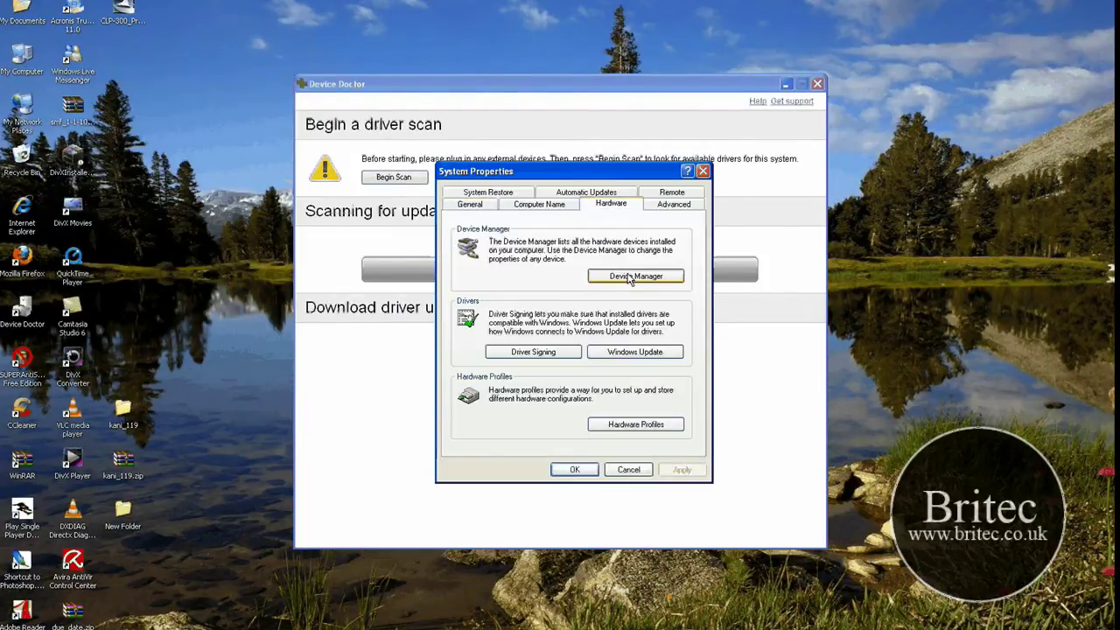
Open Device Manager and select the unrecognised SamsungCLP-300 device.
{"action": "left_click", "coordinate": [629, 277]}
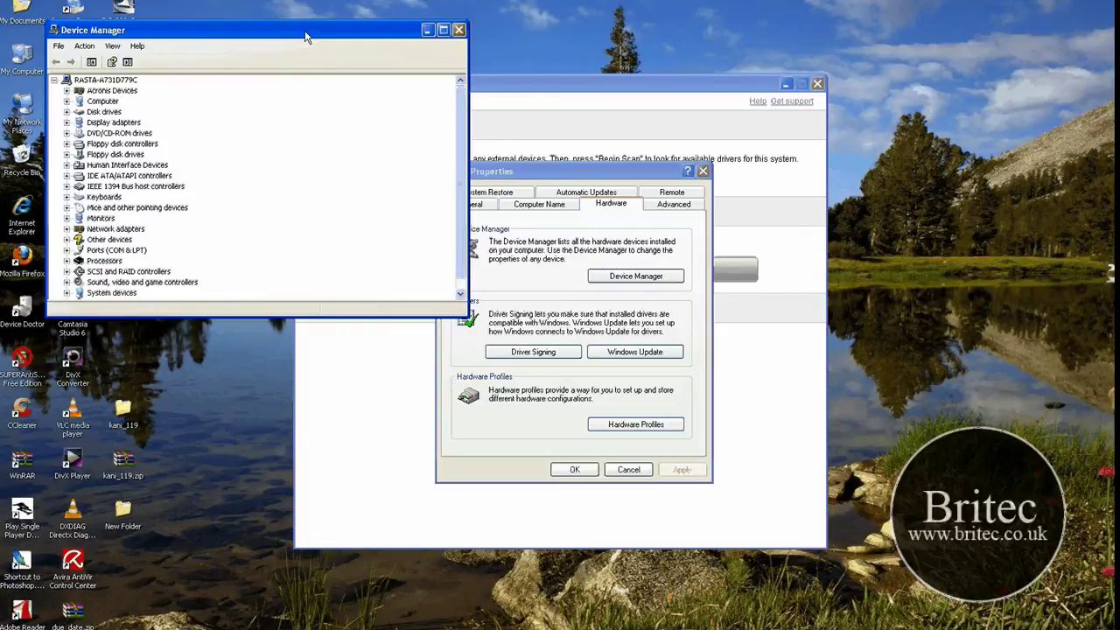
{"action": "left_click_drag", "start_coordinate": [306, 37], "coordinate": [628, 190]}
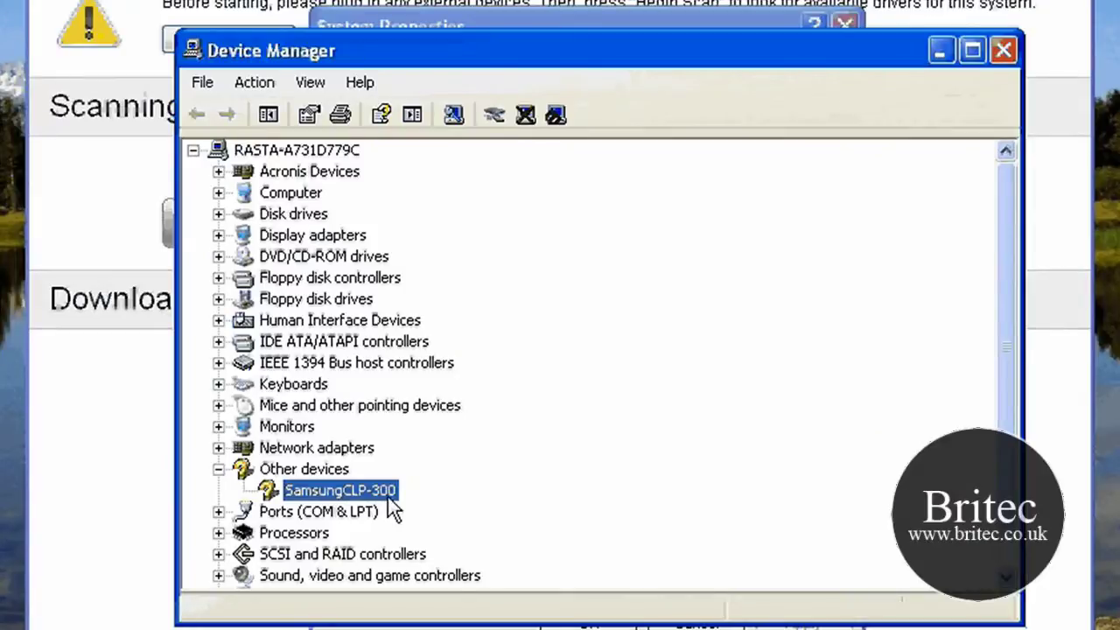
{"action": "left_click", "coordinate": [301, 503]}
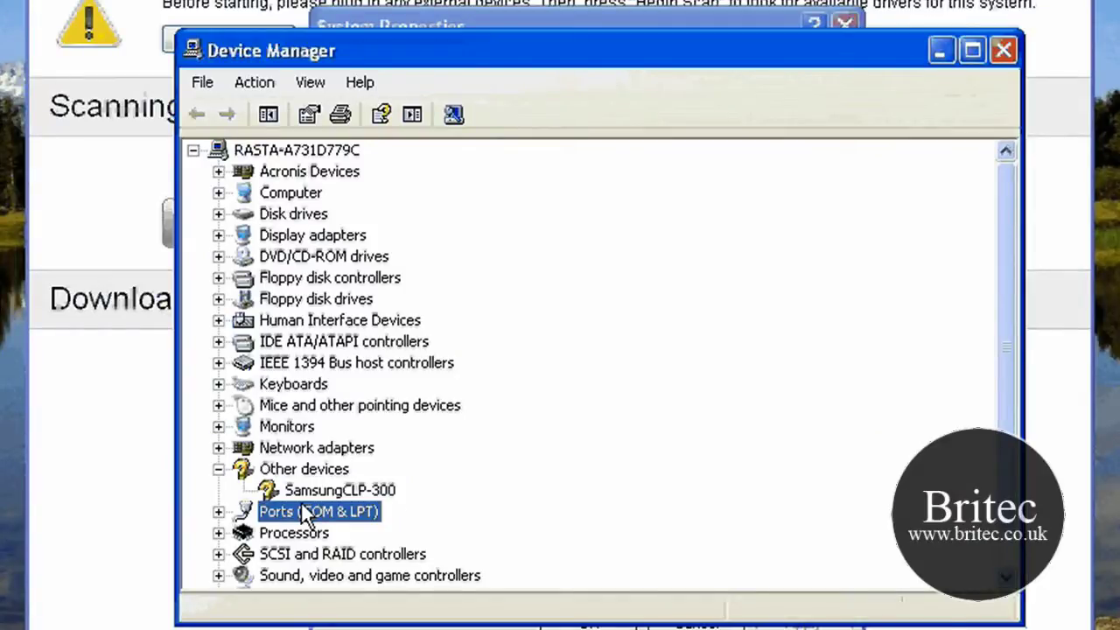
{"action": "left_click", "coordinate": [306, 493]}
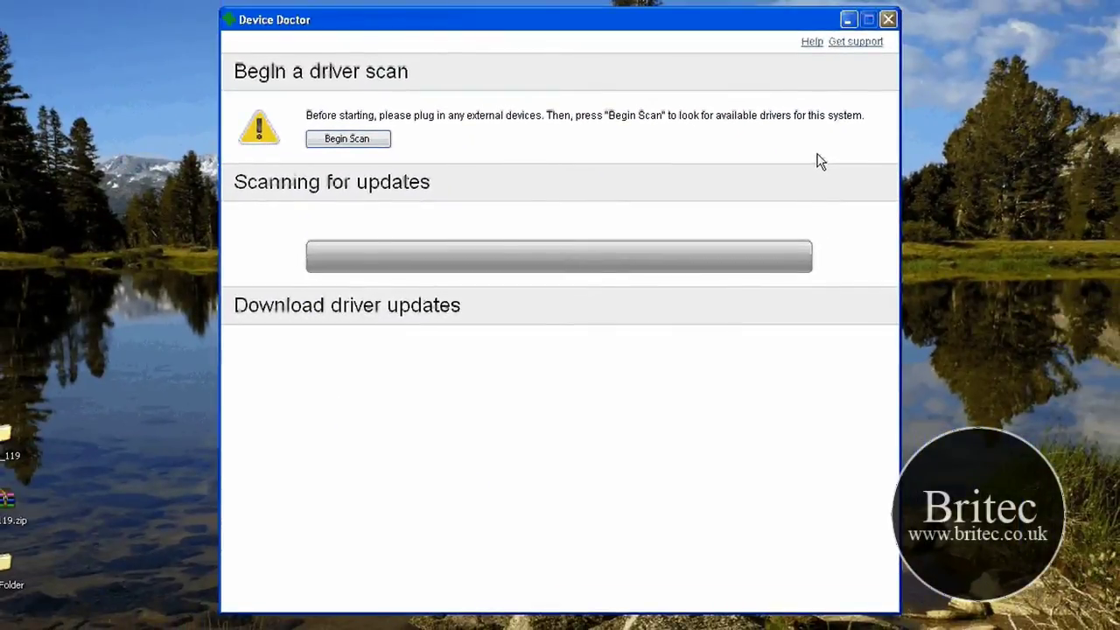
Begin the driver scan and let it find the 10 devices needing updates.
{"action": "left_click", "coordinate": [347, 138]}
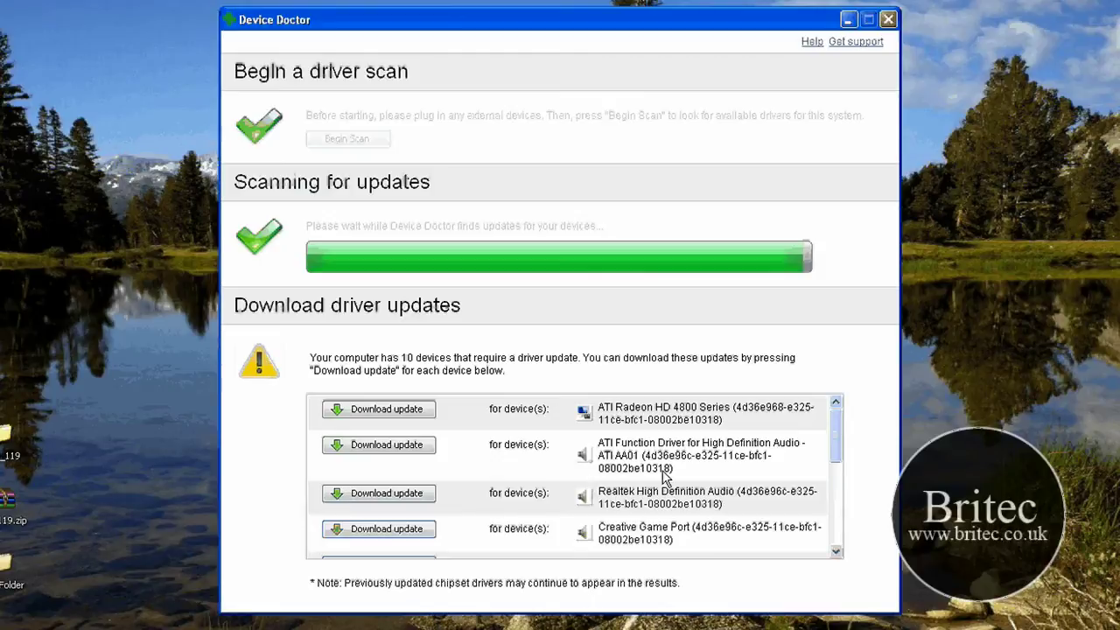
{"action": "left_click_drag", "start_coordinate": [836, 429], "coordinate": [837, 458]}
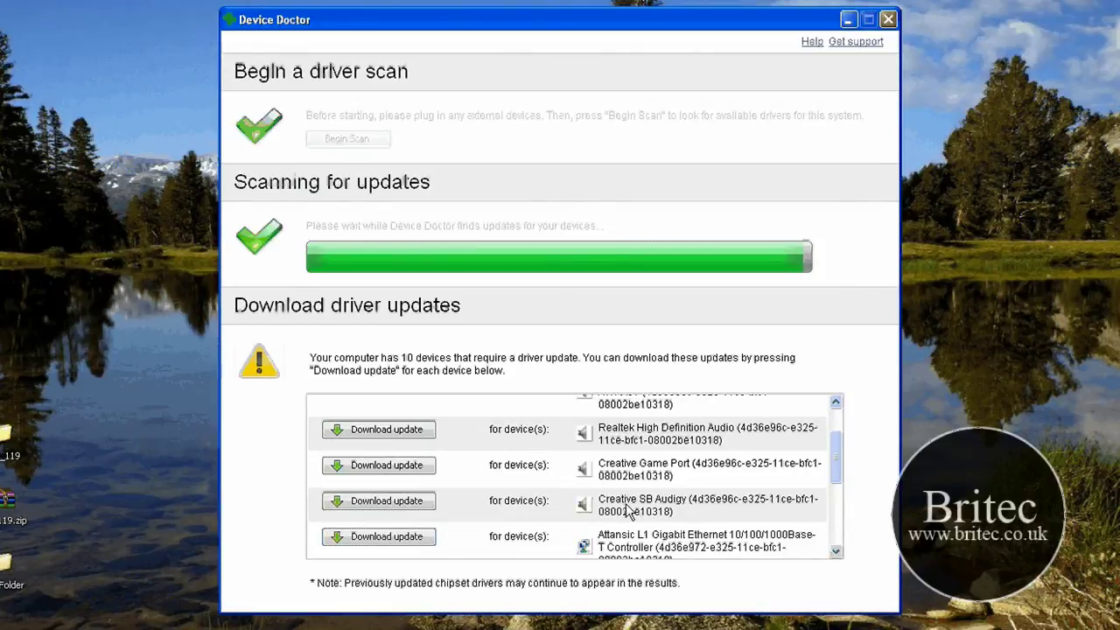
{"action": "scroll", "coordinate": [674, 535], "scroll_direction": "down", "scroll_amount": 1}
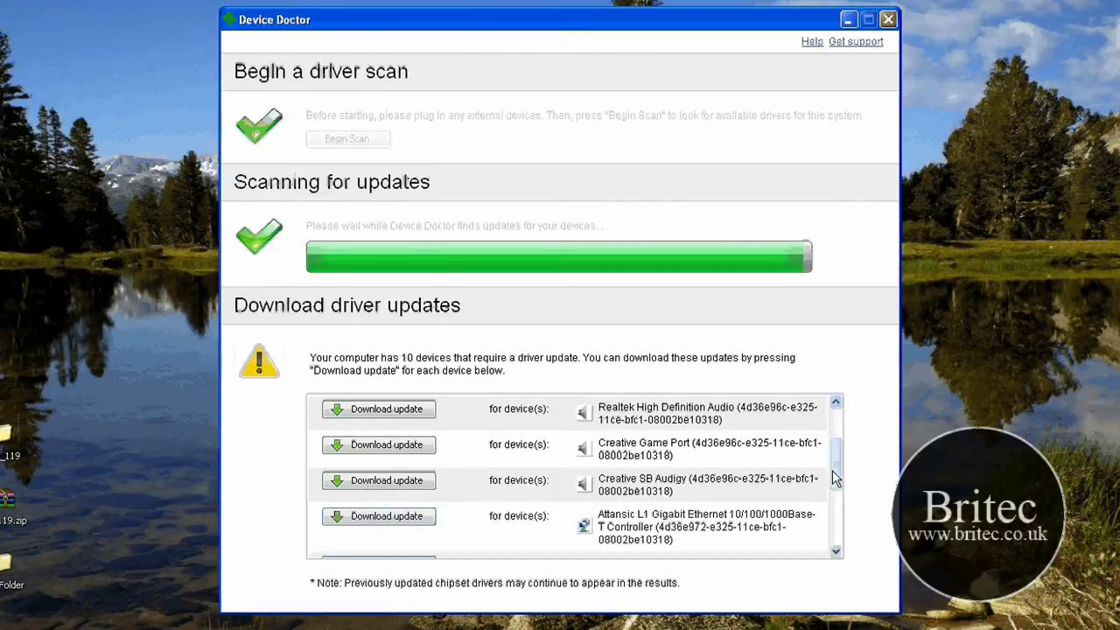
{"action": "scroll", "coordinate": [637, 466], "scroll_direction": "down", "scroll_amount": 5}
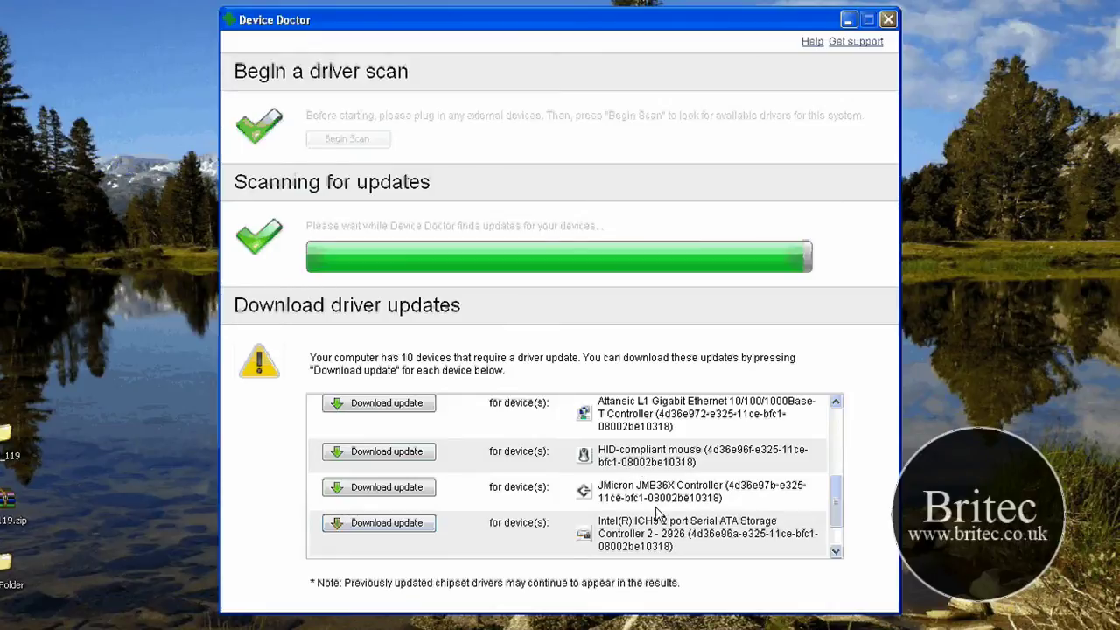
{"action": "scroll", "coordinate": [658, 516], "scroll_direction": "down", "scroll_amount": 1}
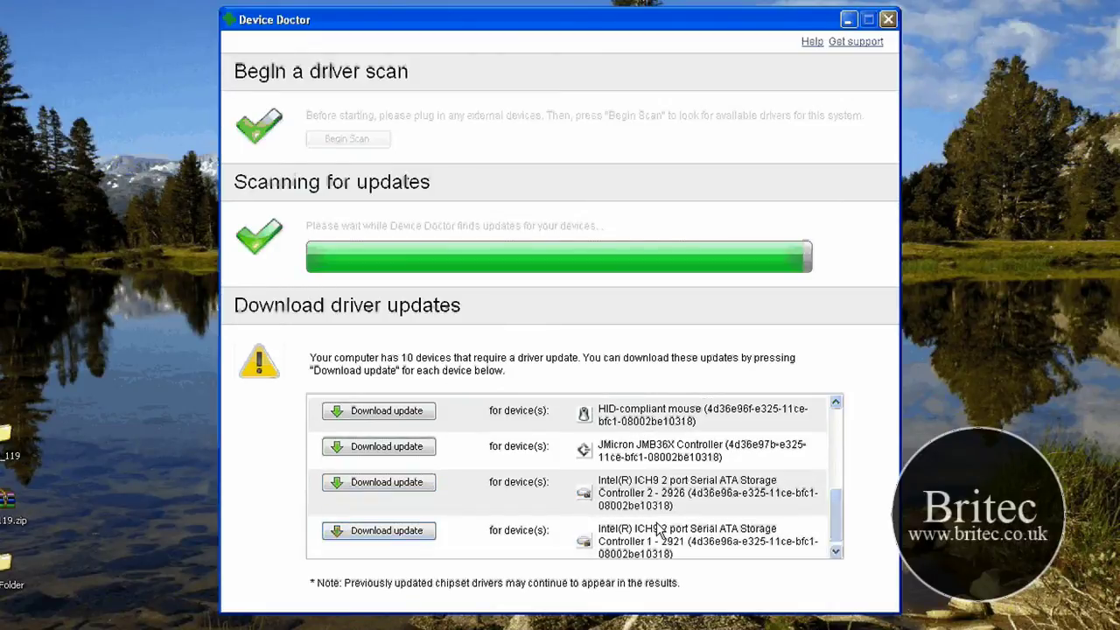
{"action": "scroll", "coordinate": [659, 529], "scroll_direction": "down", "scroll_amount": 1}
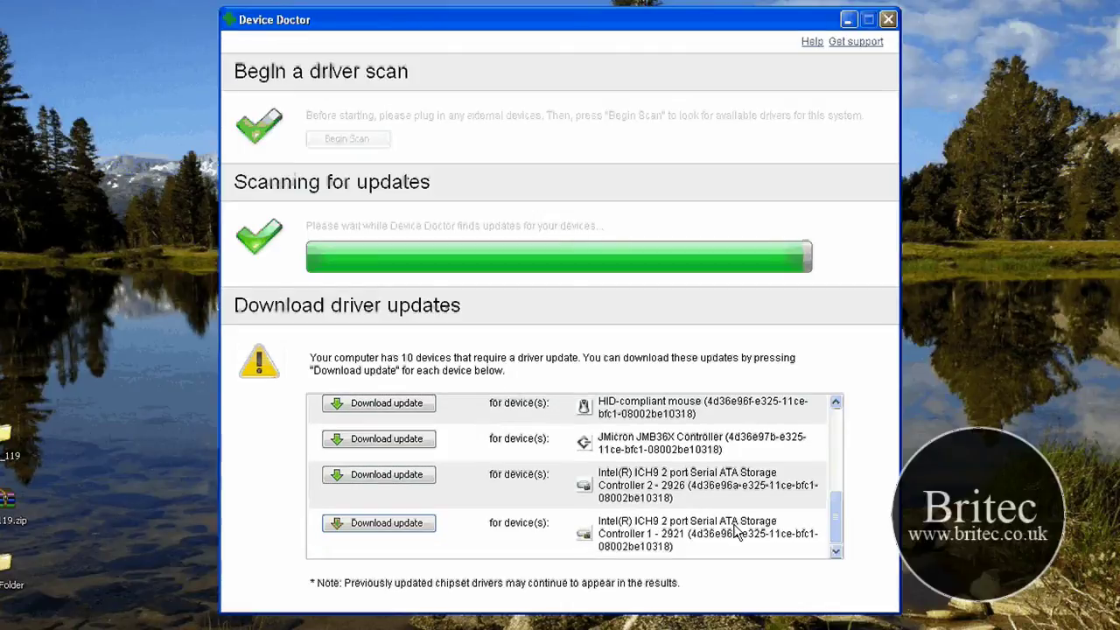
{"action": "scroll", "coordinate": [717, 532], "scroll_direction": "up", "scroll_amount": 3}
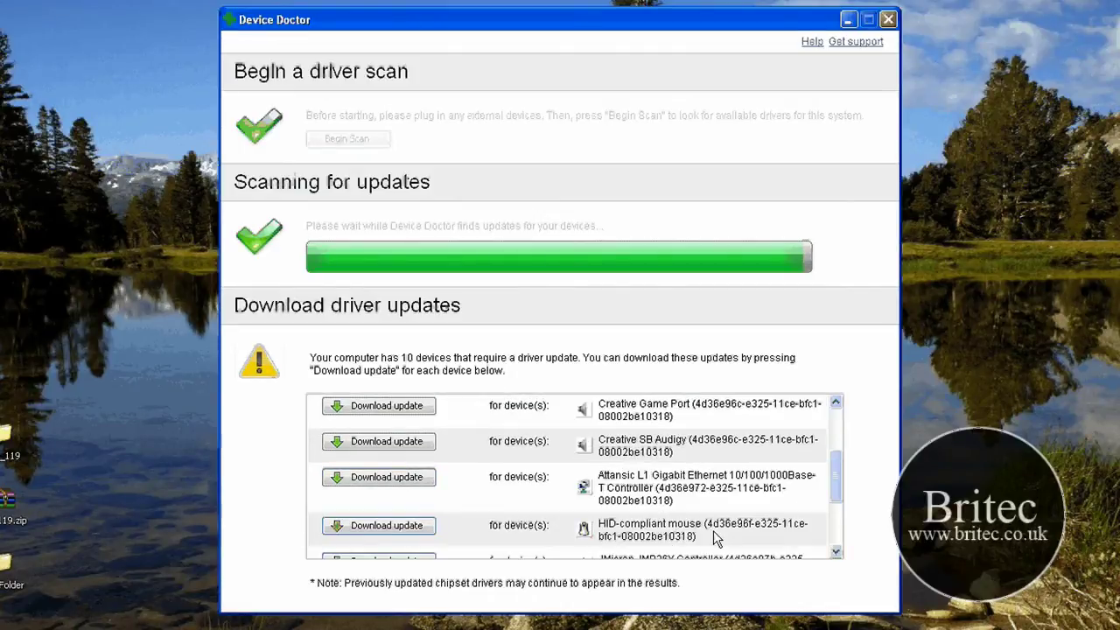
{"action": "scroll", "coordinate": [701, 516], "scroll_direction": "up", "scroll_amount": 3}
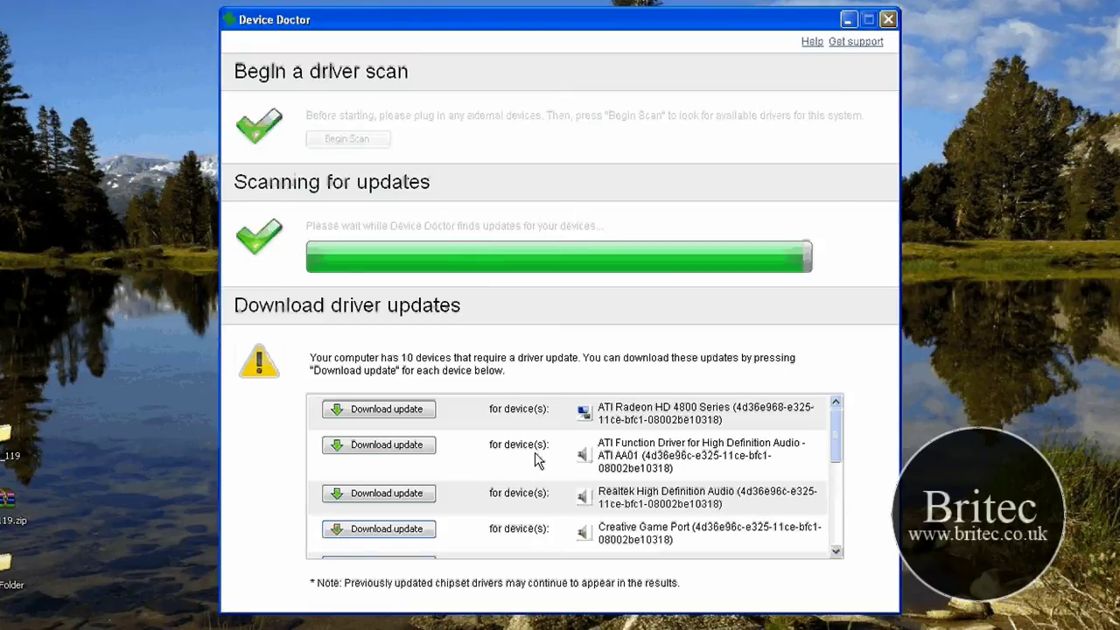
{"action": "scroll", "coordinate": [709, 477], "scroll_direction": "down", "scroll_amount": 2}
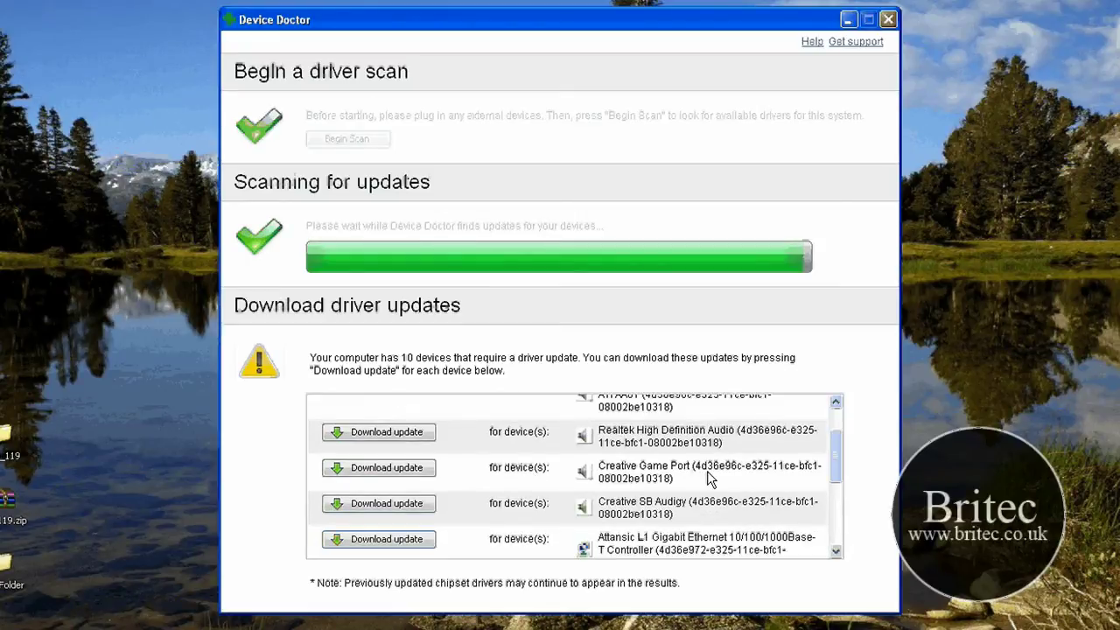
{"action": "scroll", "coordinate": [705, 481], "scroll_direction": "up", "scroll_amount": 2}
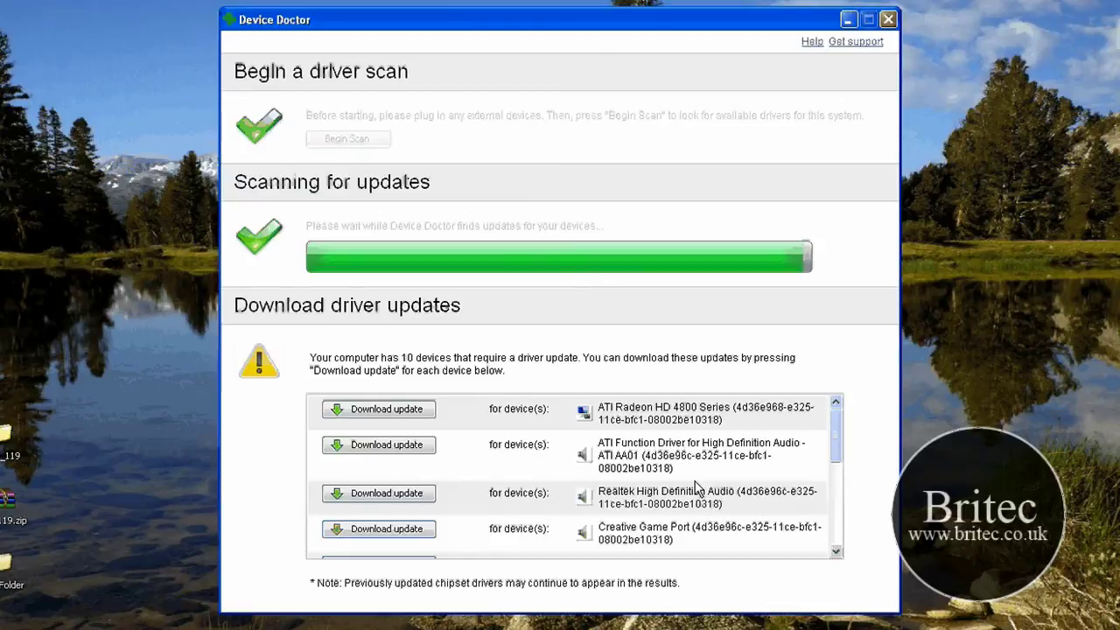
{"action": "scroll", "coordinate": [700, 485], "scroll_direction": "down", "scroll_amount": 4}
{"action": "scroll", "coordinate": [703, 483], "scroll_direction": "down", "scroll_amount": 1}
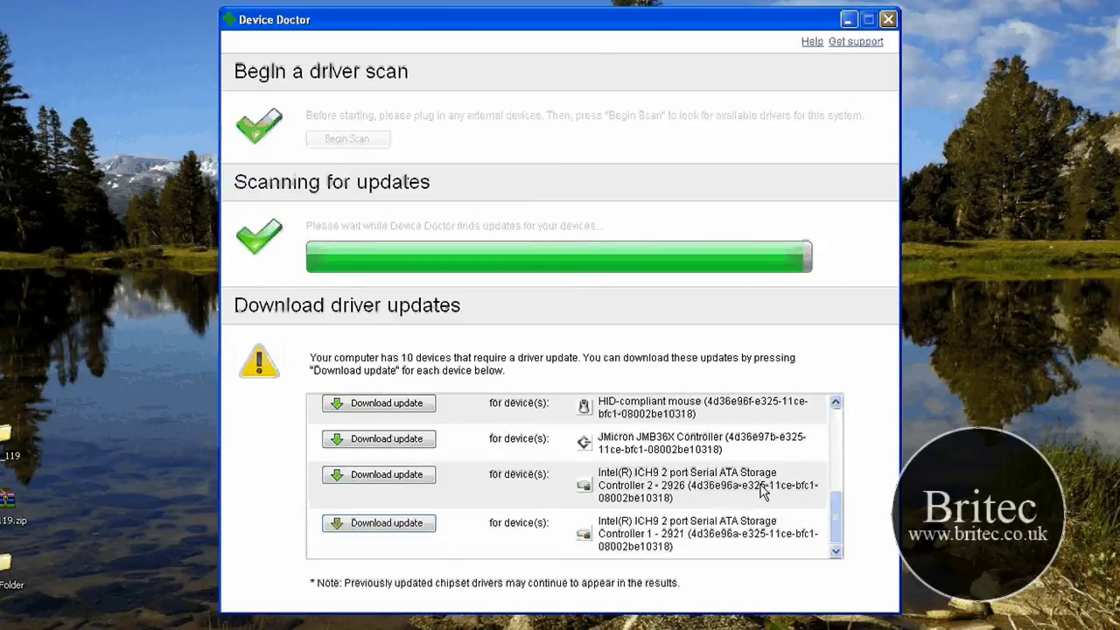
{"action": "scroll", "coordinate": [700, 431], "scroll_direction": "up", "scroll_amount": 5}
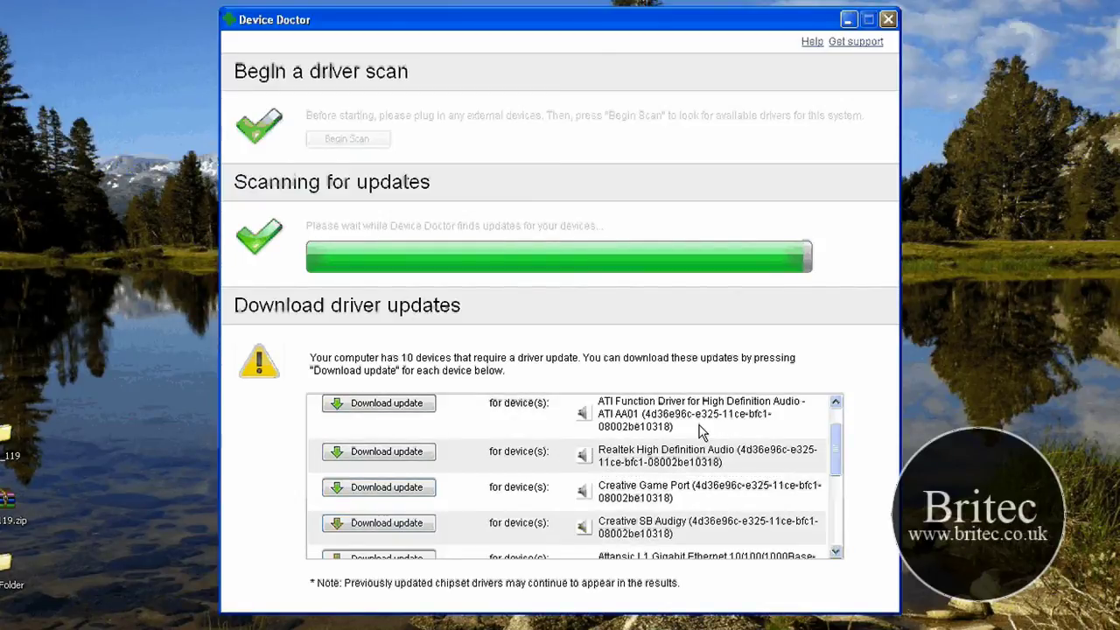
{"action": "scroll", "coordinate": [700, 432], "scroll_direction": "up", "scroll_amount": 1}
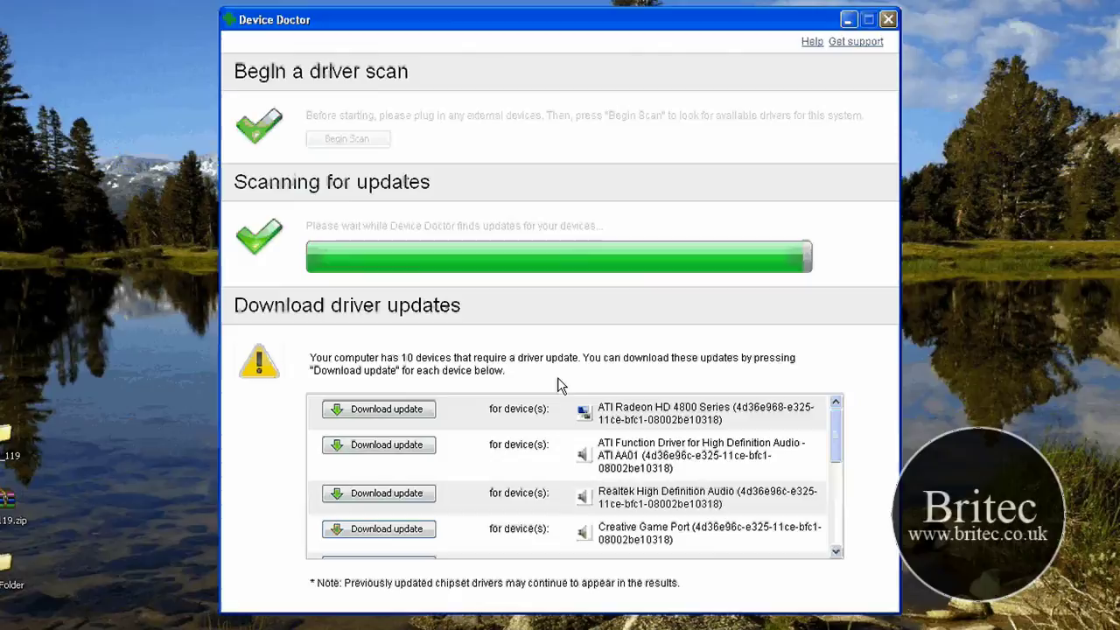
Open the RS880_Chipset_V307190_XP.zip download page and close the Firefox Add-on Updates prompt.
{"action": "left_click", "coordinate": [374, 411]}
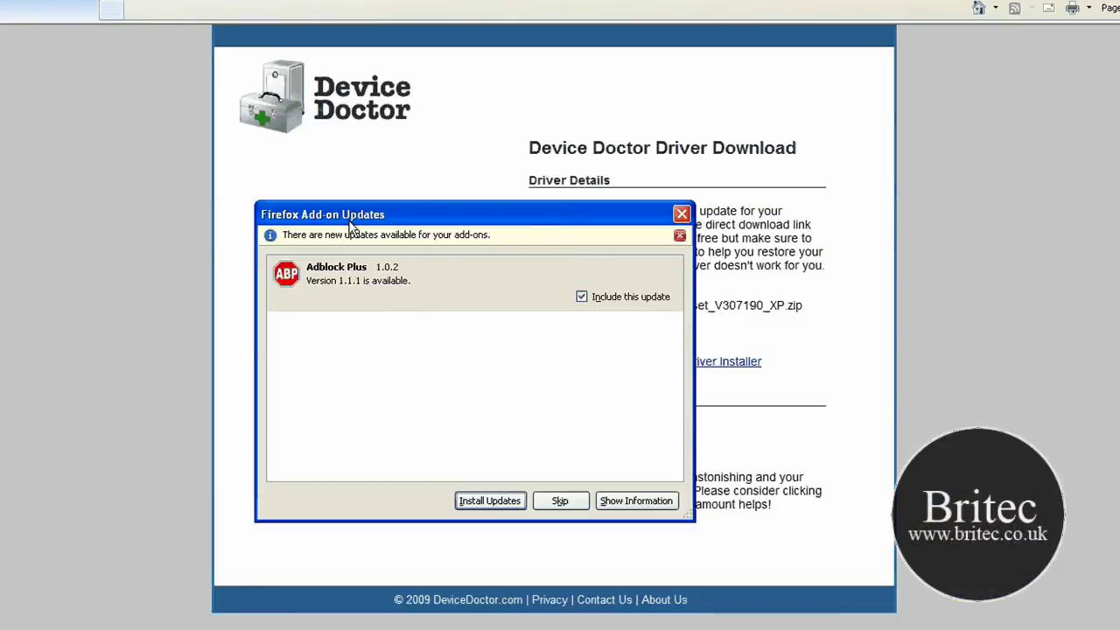
{"action": "left_click", "coordinate": [681, 214]}
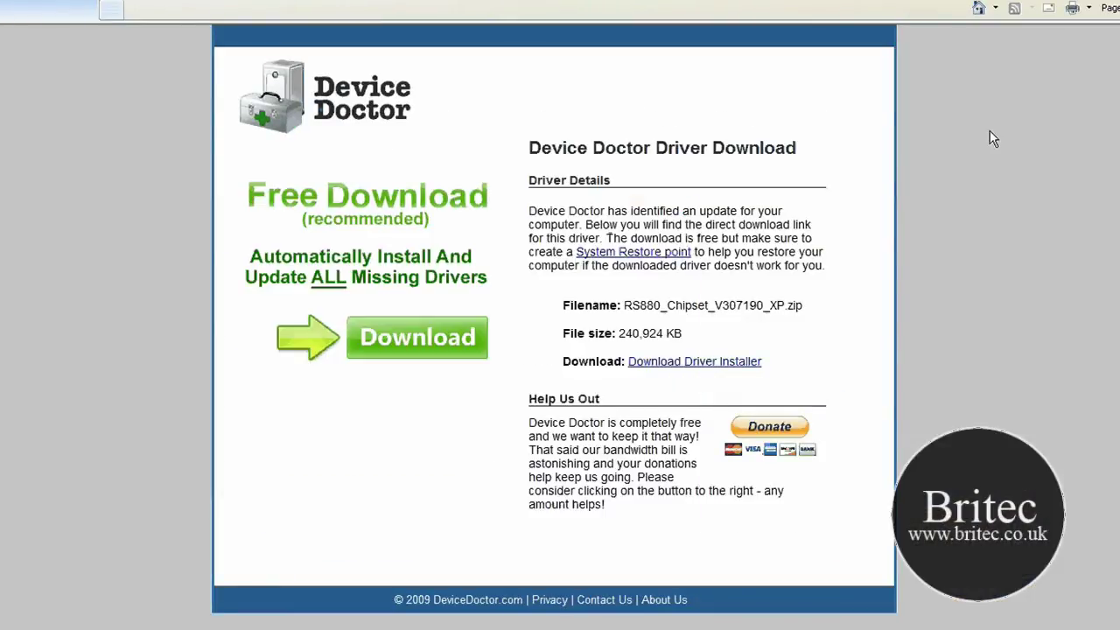